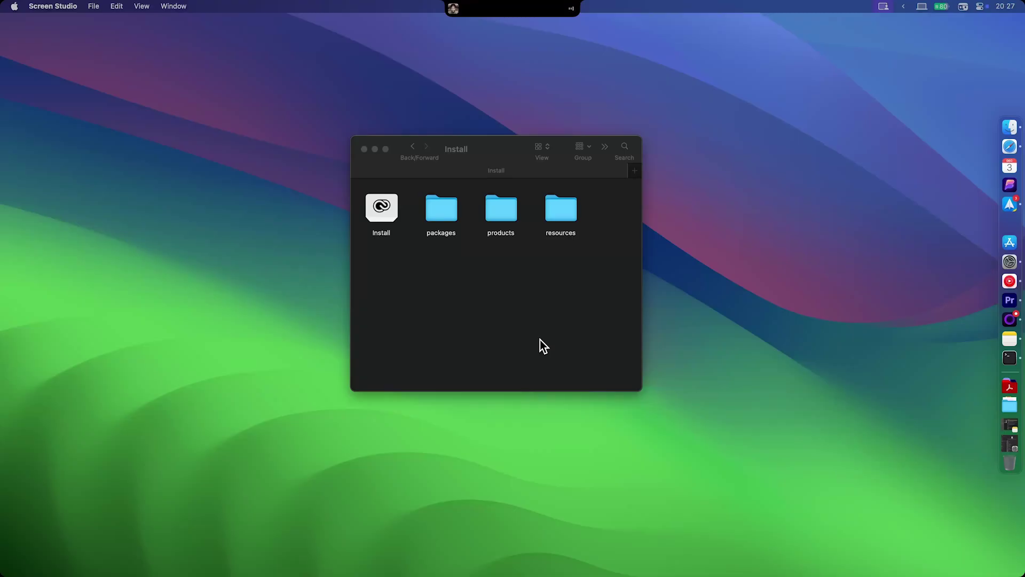
Try launching the Install app from Finder and highlight the 'can't be opened' warning headline.
{"action": "double_click", "coordinate": [386, 215]}
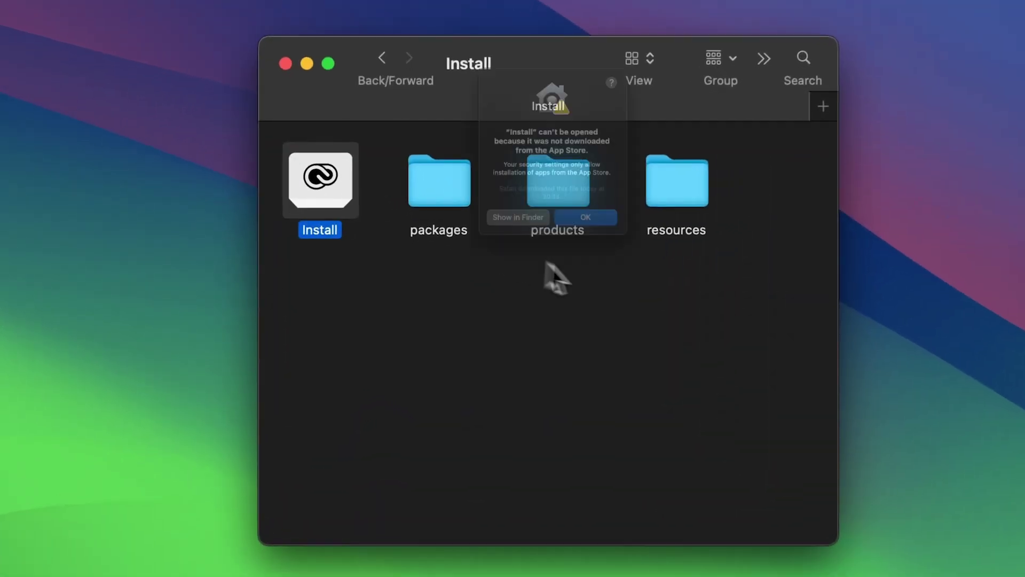
{"action": "left_click_drag", "start_coordinate": [468, 114], "coordinate": [704, 155]}
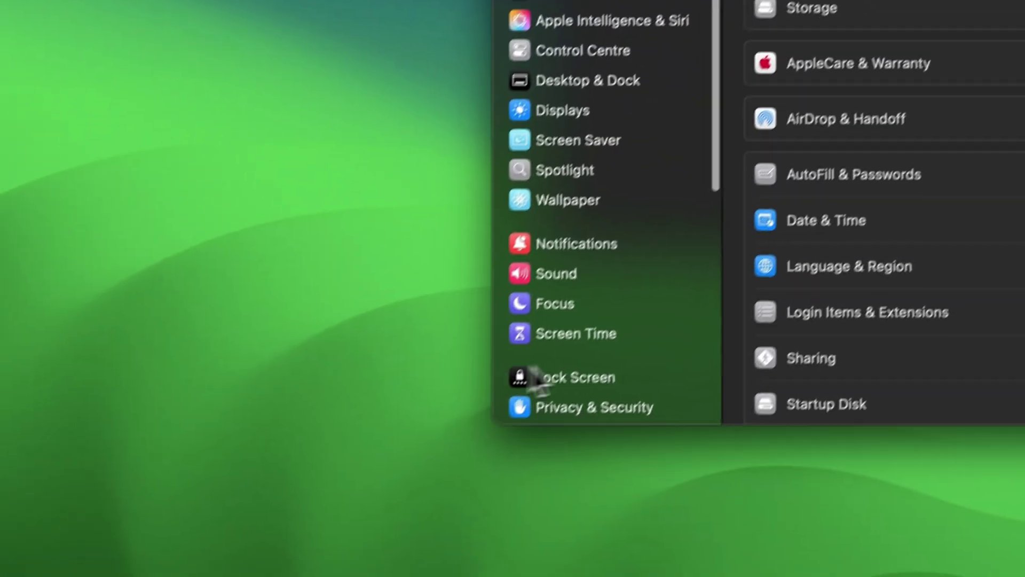
Choose Open Anyway for the blocked Install app in Privacy & Security and confirm Open.
{"action": "left_click", "coordinate": [606, 384]}
{"action": "scroll", "coordinate": [577, 321], "scroll_direction": "down", "scroll_amount": 10}
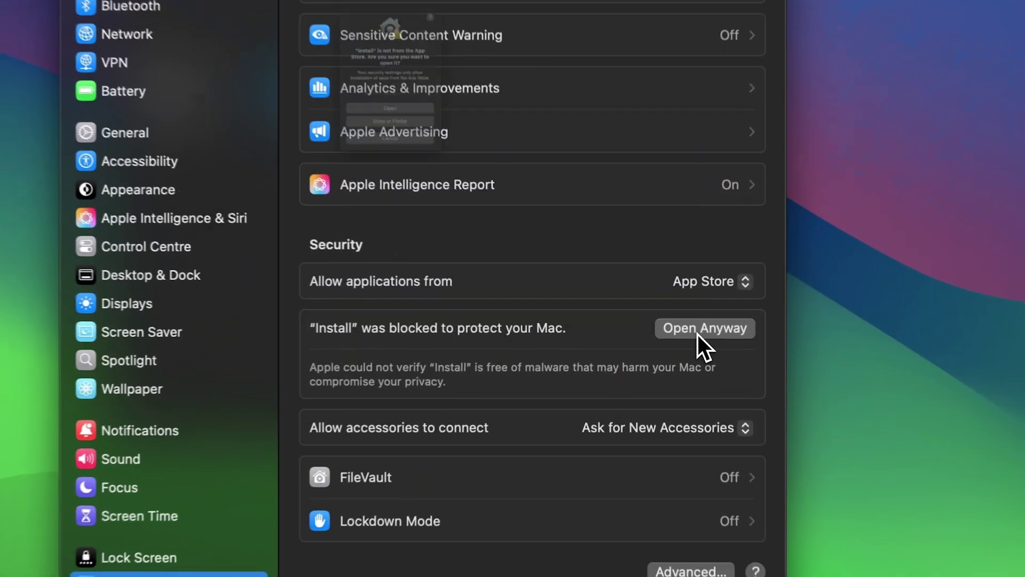
{"action": "left_click", "coordinate": [661, 336]}
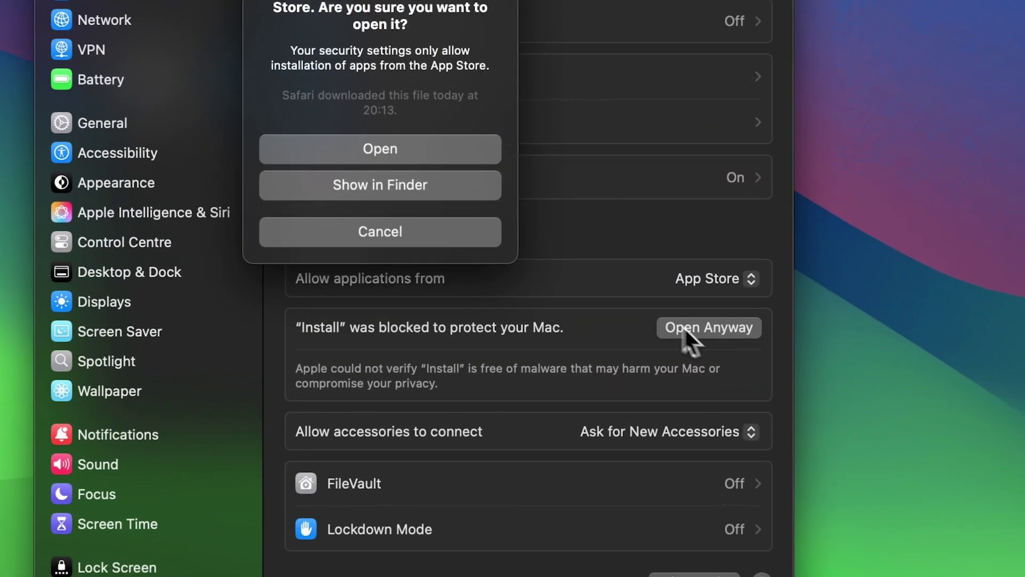
{"action": "left_click", "coordinate": [448, 149]}
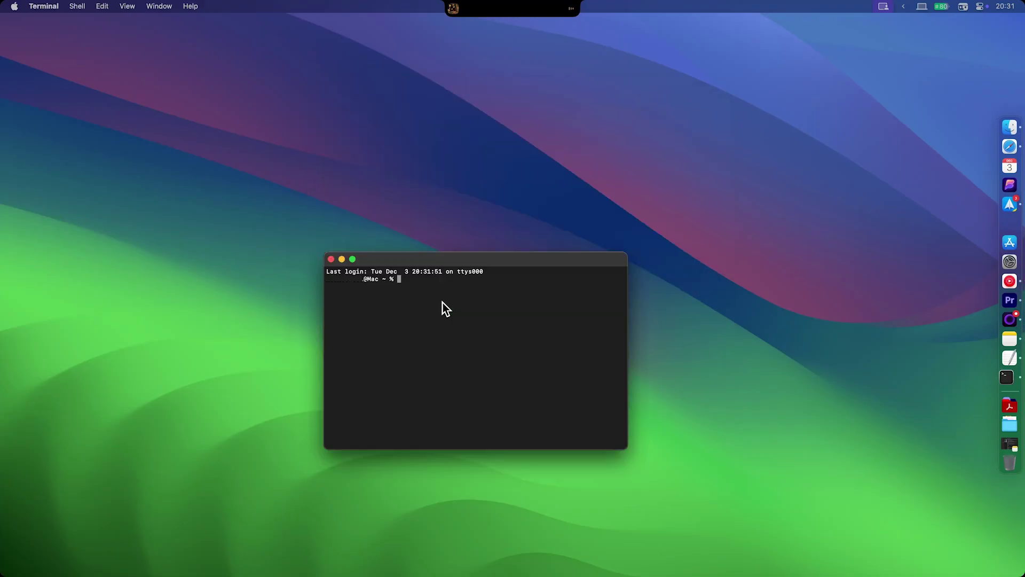
{"action": "type", "text": "sudo spctl --master-disable"}
{"action": "key", "text": "Return"}
{"action": "key", "text": "Return"}
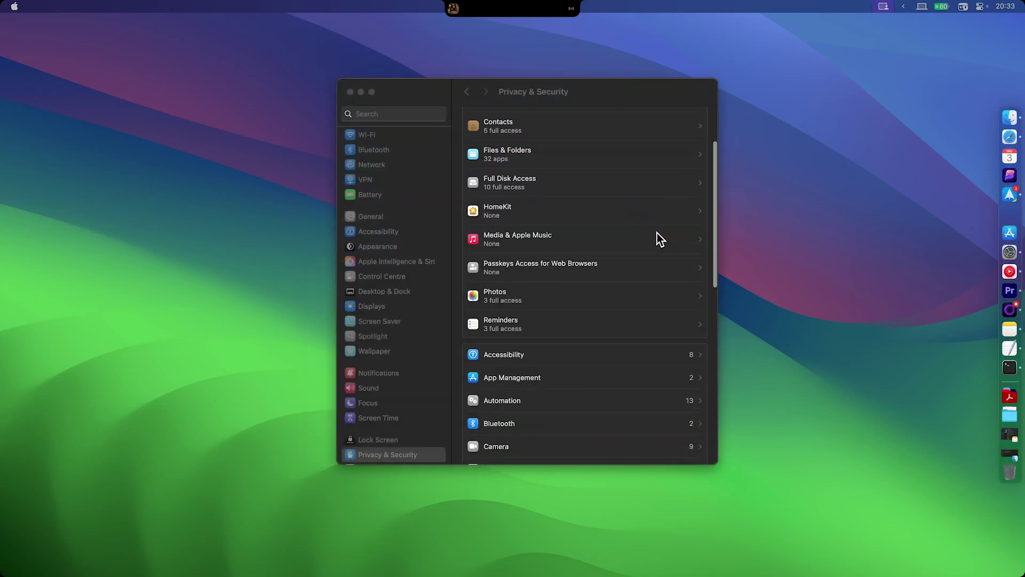
{"action": "scroll", "coordinate": [657, 232], "scroll_direction": "down", "scroll_amount": 10}
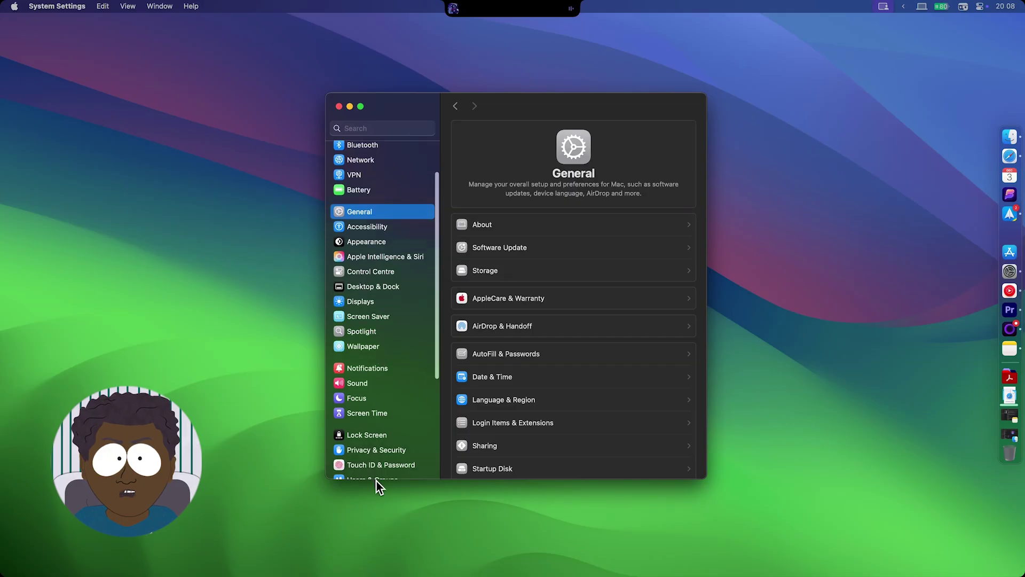
Switch Terminal on in the Privacy & Security Full Disk Access list.
{"action": "left_click", "coordinate": [375, 449]}
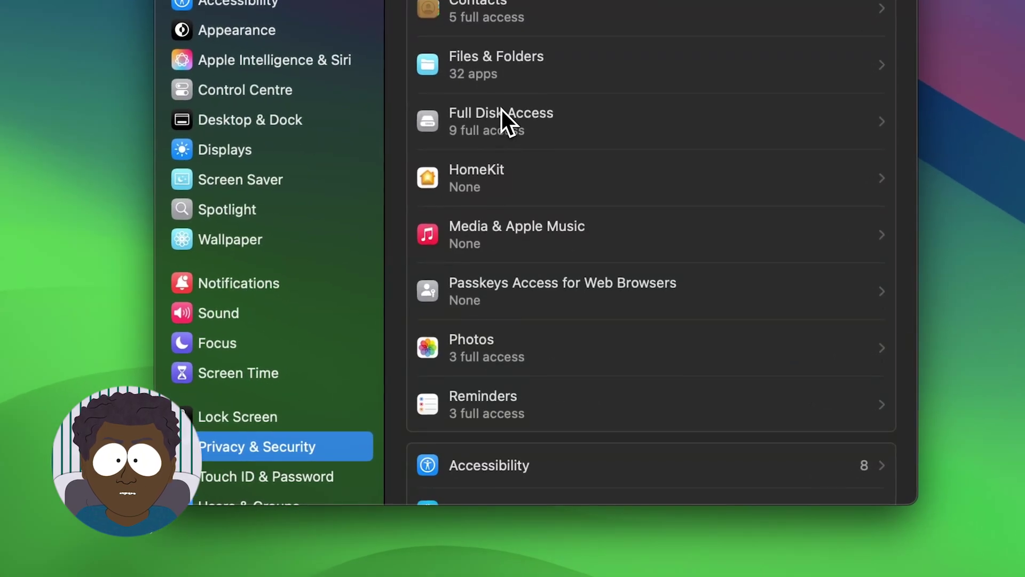
{"action": "left_click", "coordinate": [501, 113]}
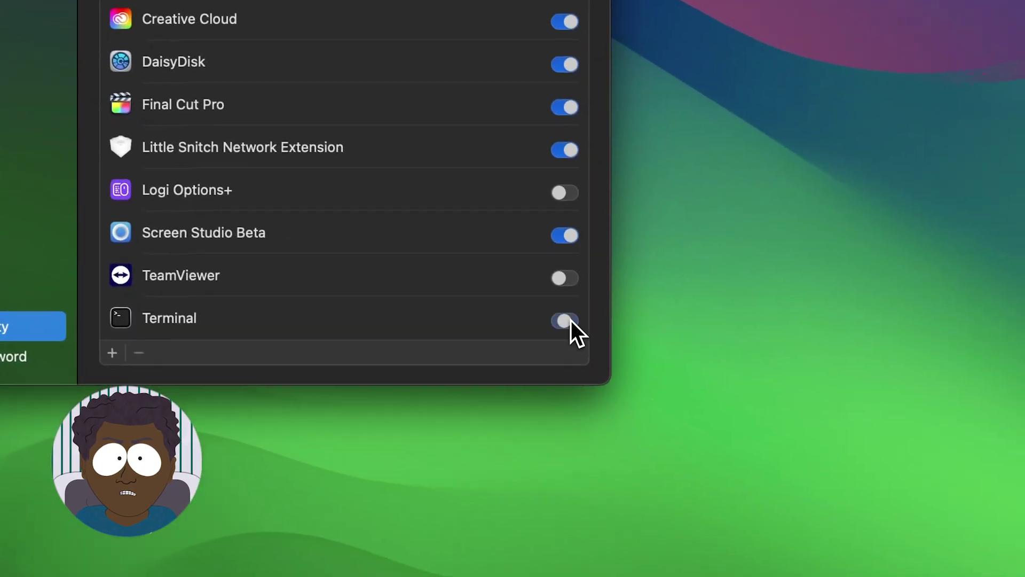
{"action": "left_click", "coordinate": [564, 321]}
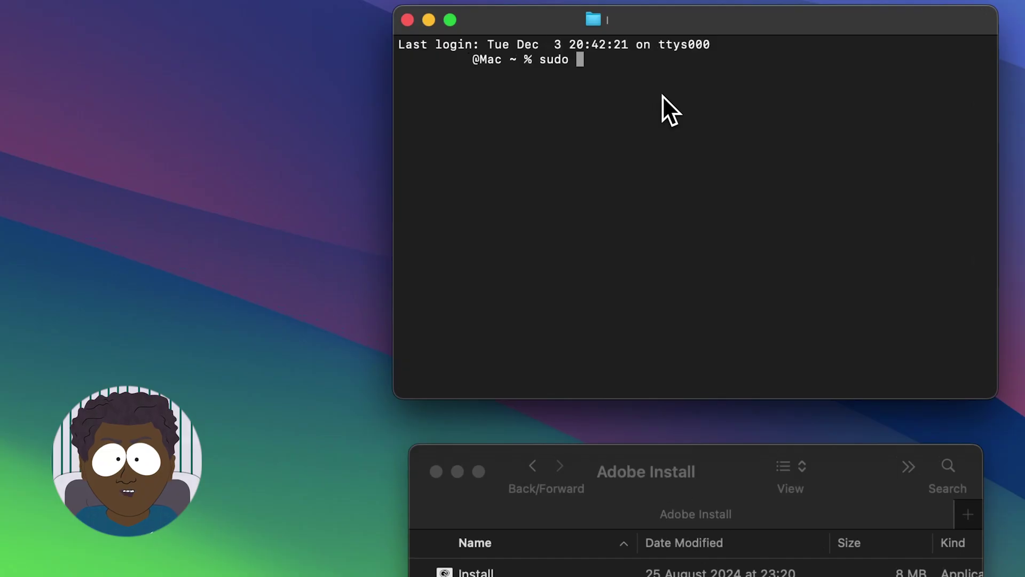
{"action": "type", "text": "xattr -cr"}
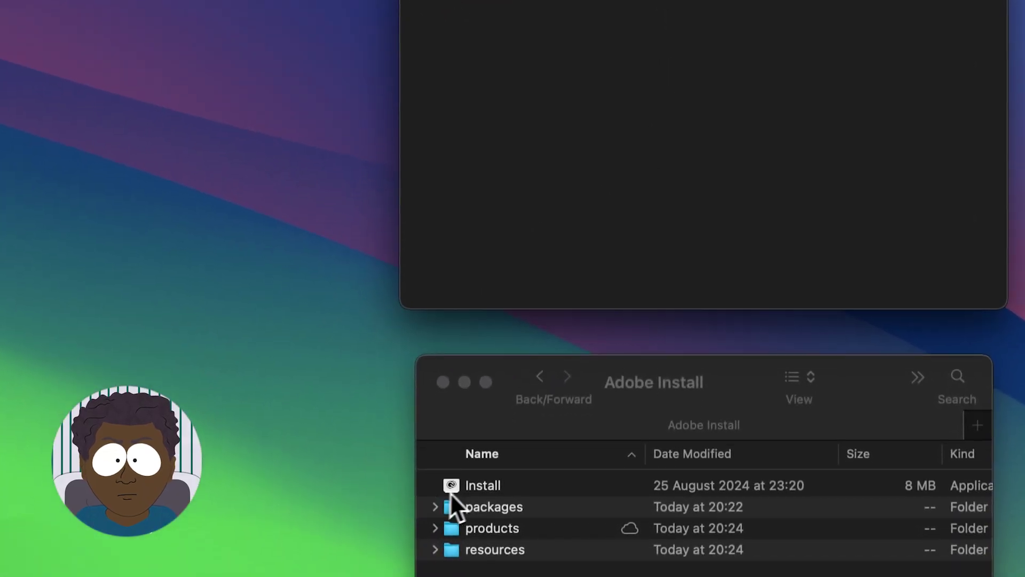
Drop the Install app's path after sudo xattr -cr in Terminal and run it.
{"action": "left_click_drag", "start_coordinate": [447, 553], "coordinate": [542, 147]}
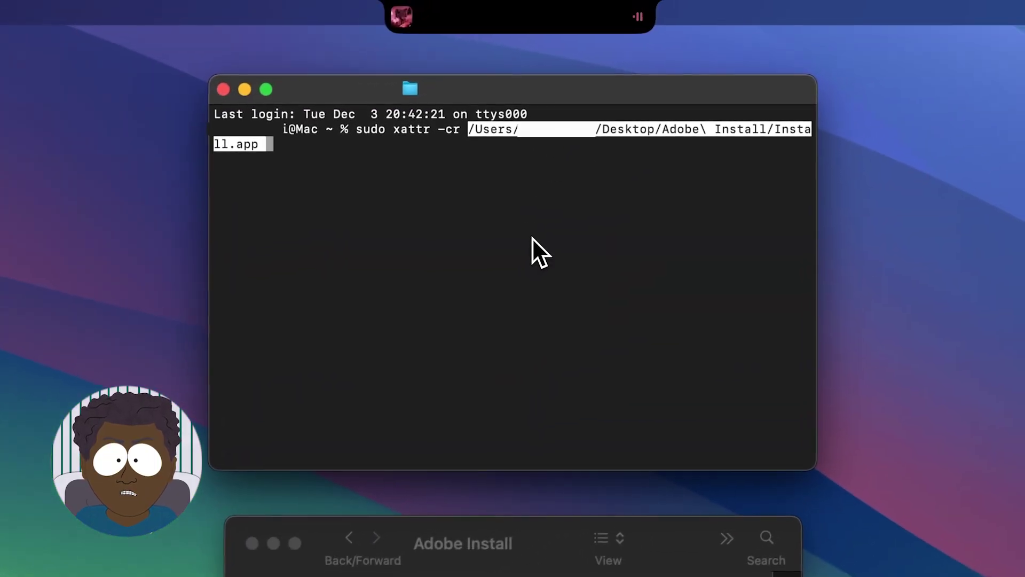
{"action": "key", "text": "Return"}
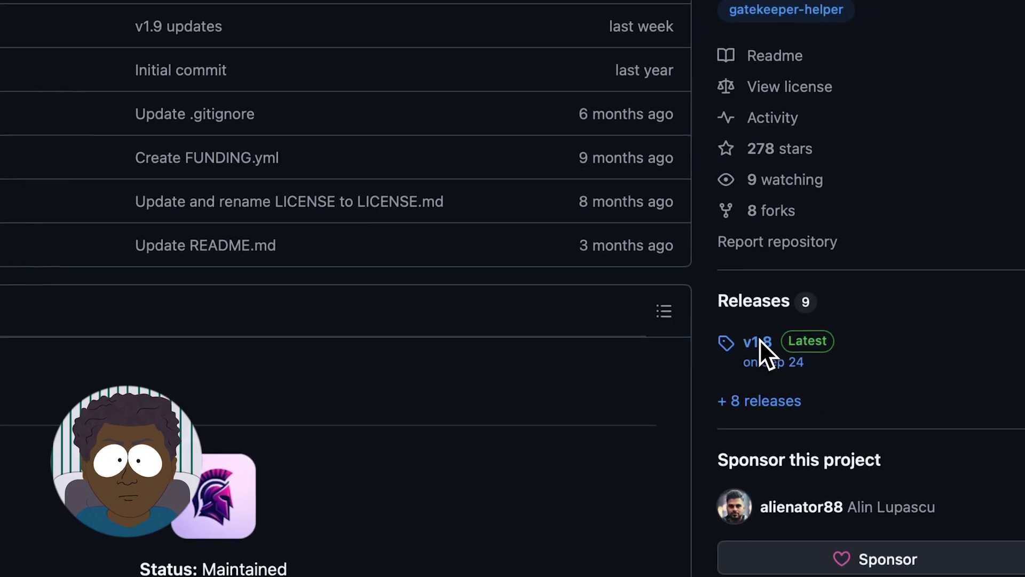
Download Sentinel.zip from the v1.8 release, unzip it and move the Sentinel app.
{"action": "left_click", "coordinate": [759, 339]}
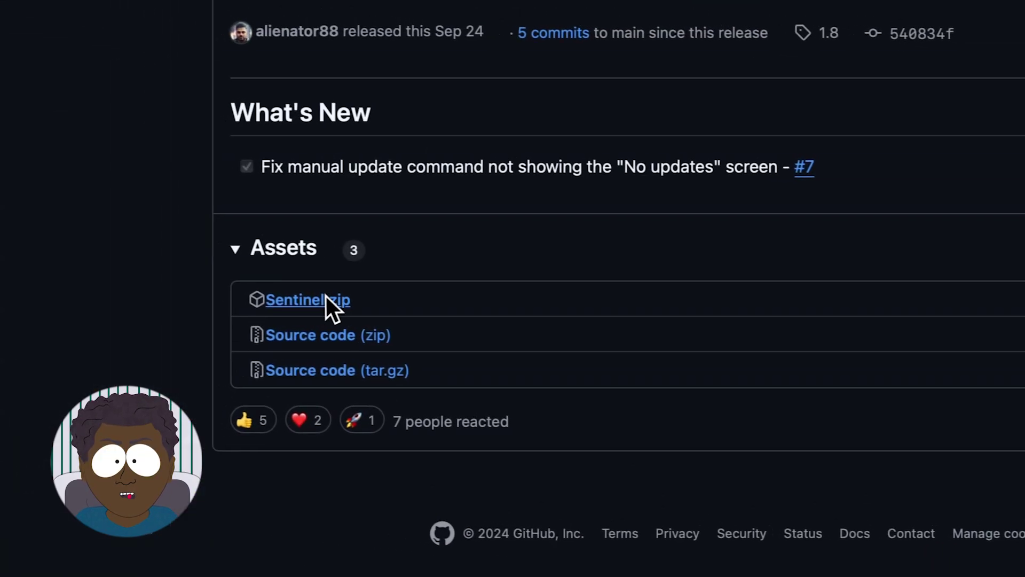
{"action": "left_click", "coordinate": [324, 301]}
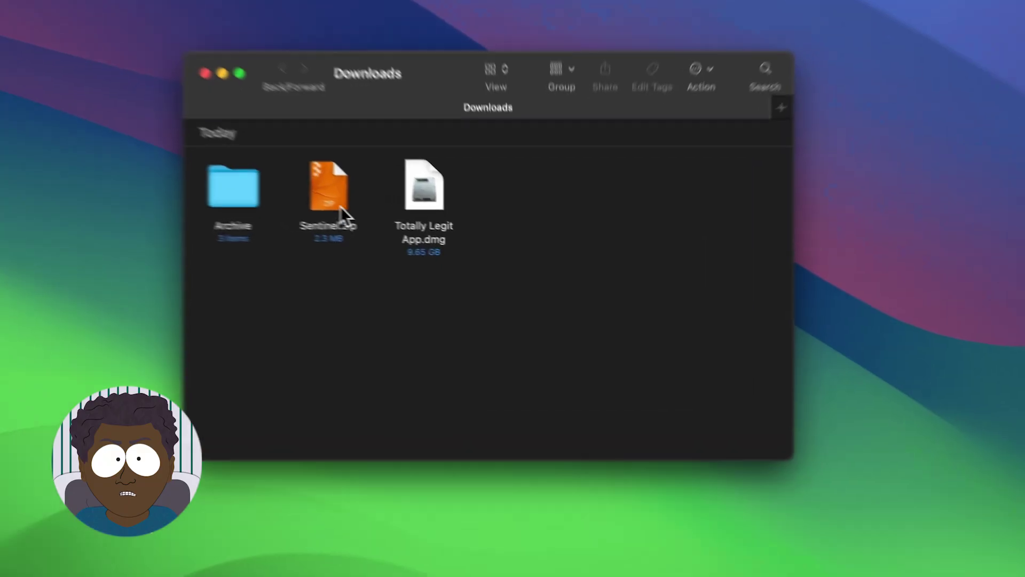
{"action": "double_click", "coordinate": [341, 211]}
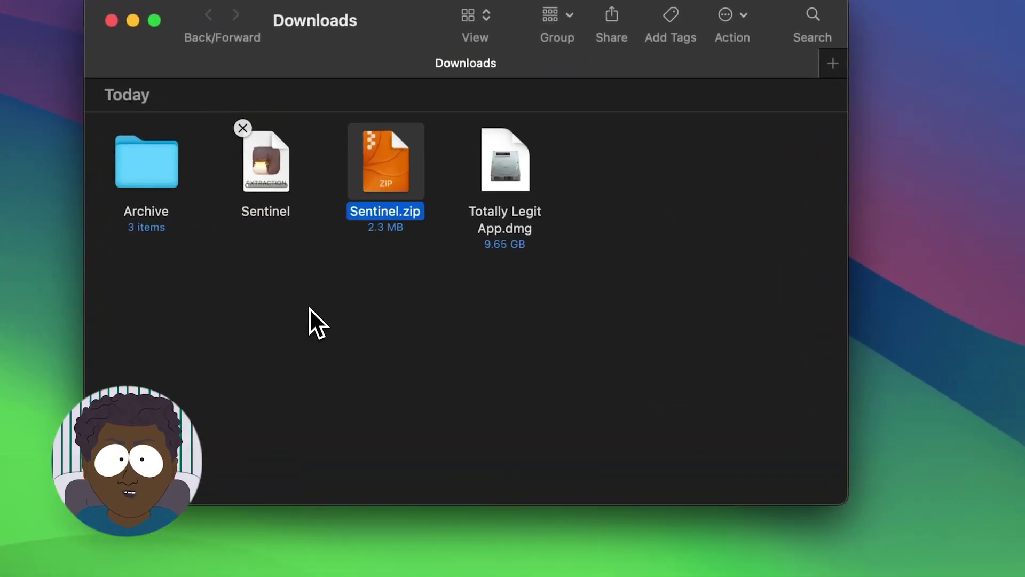
{"action": "left_click_drag", "start_coordinate": [274, 201], "coordinate": [1013, 352]}
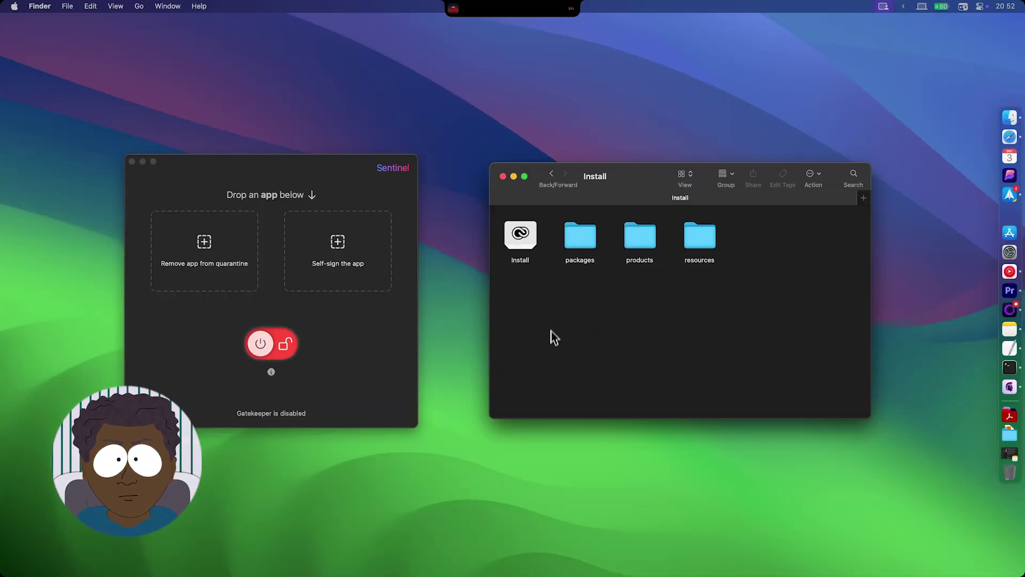
Drop the Install app onto Sentinel's 'Remove app from quarantine' and 'Self-sign the app' areas.
{"action": "left_click_drag", "start_coordinate": [520, 234], "coordinate": [205, 245]}
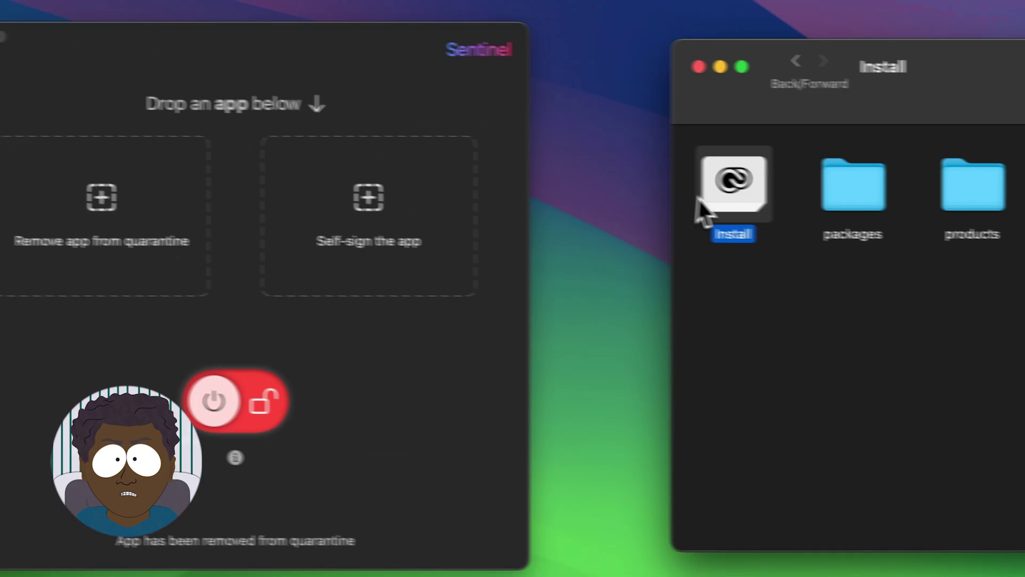
{"action": "left_click_drag", "start_coordinate": [699, 213], "coordinate": [337, 264]}
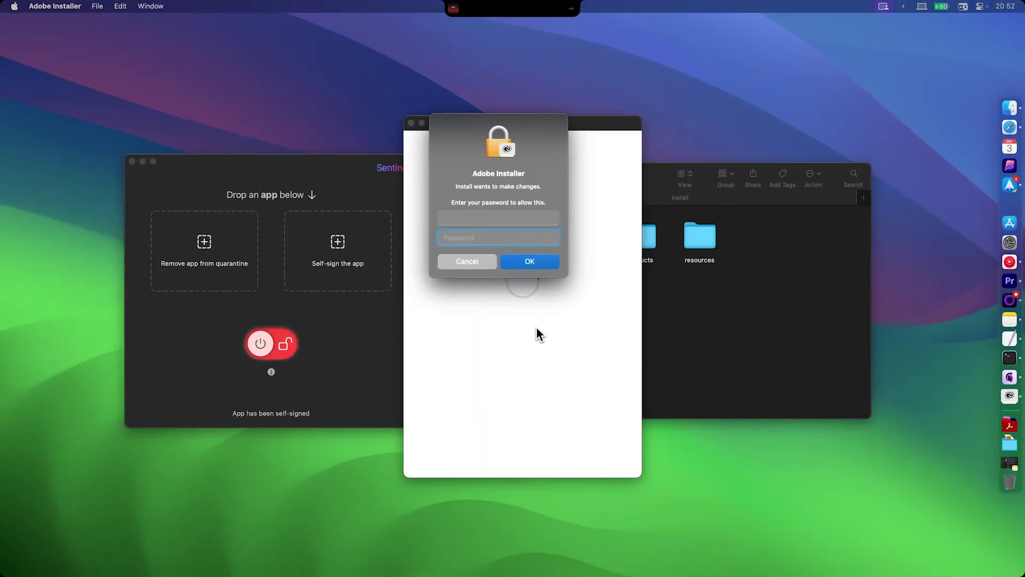
{"action": "type", "text": "••••••••••••••"}
Enter the administrator password in the Adobe Installer prompt and submit it.
{"action": "key", "text": "Return"}
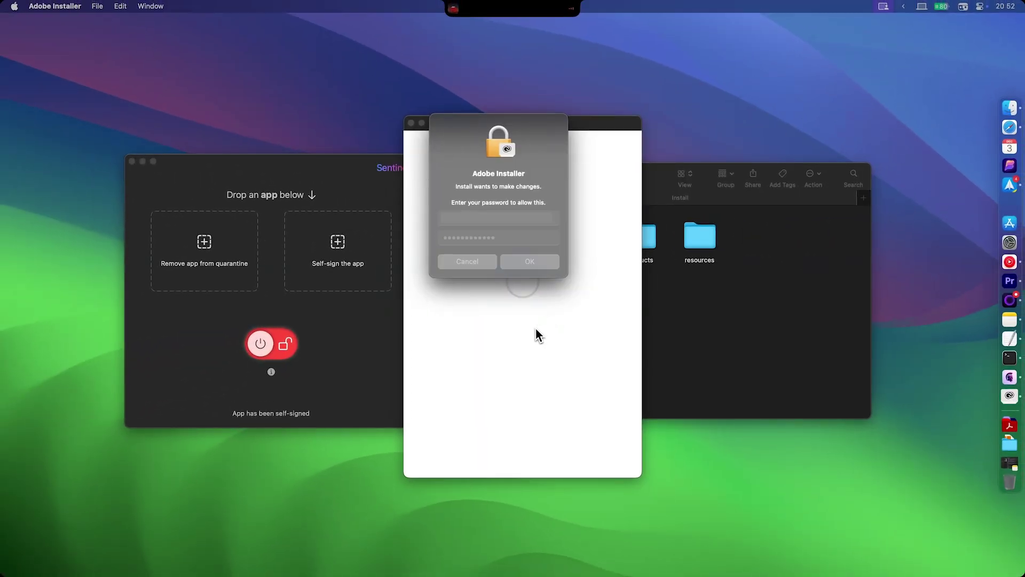